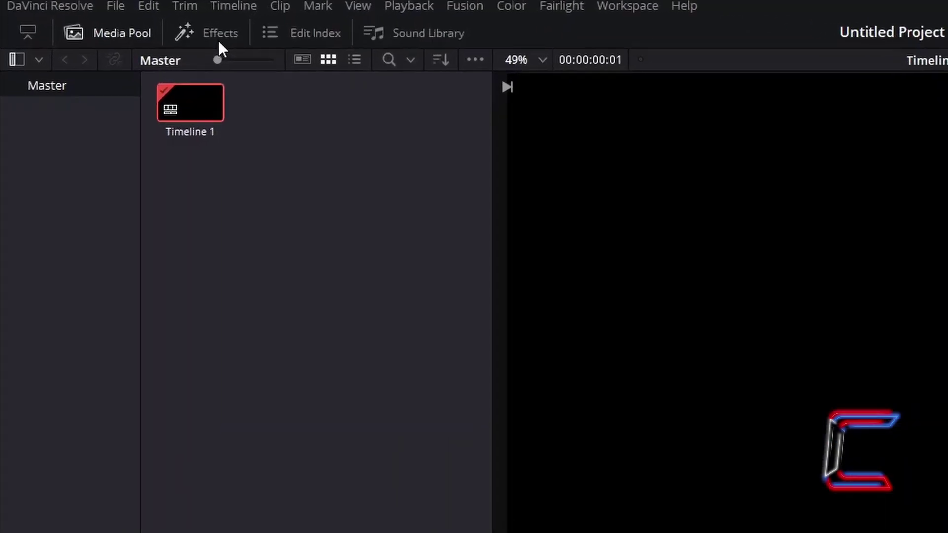
Drag Fusion Composition from the Effects library onto the start of Video 1, then zoom the timeline in.
click(231, 43)
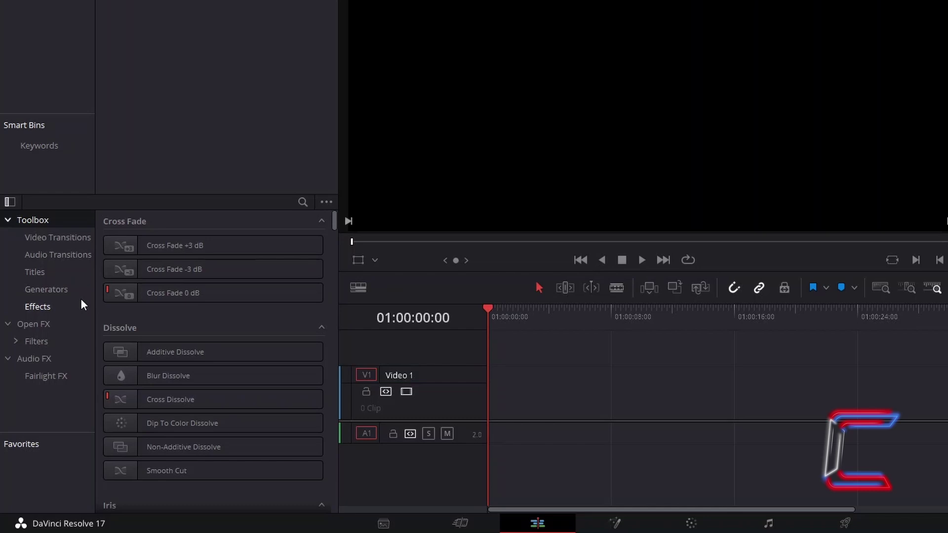
click(81, 300)
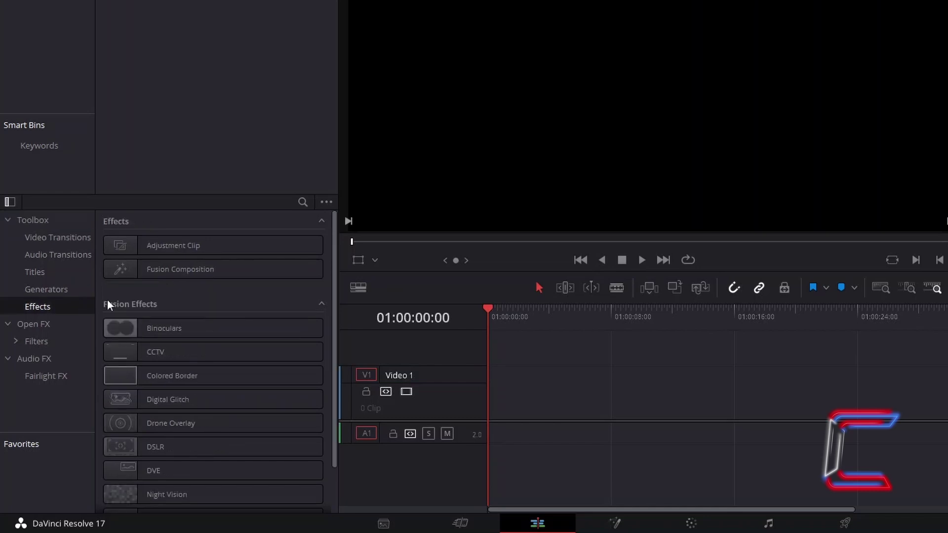
click(228, 277)
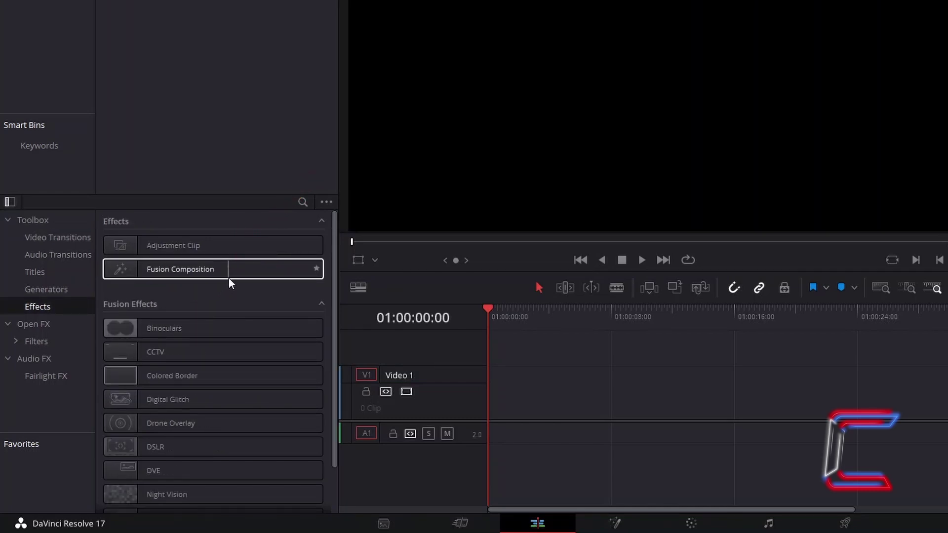
drag(236, 272, 491, 380)
click(538, 381)
key(ctrl+equal)
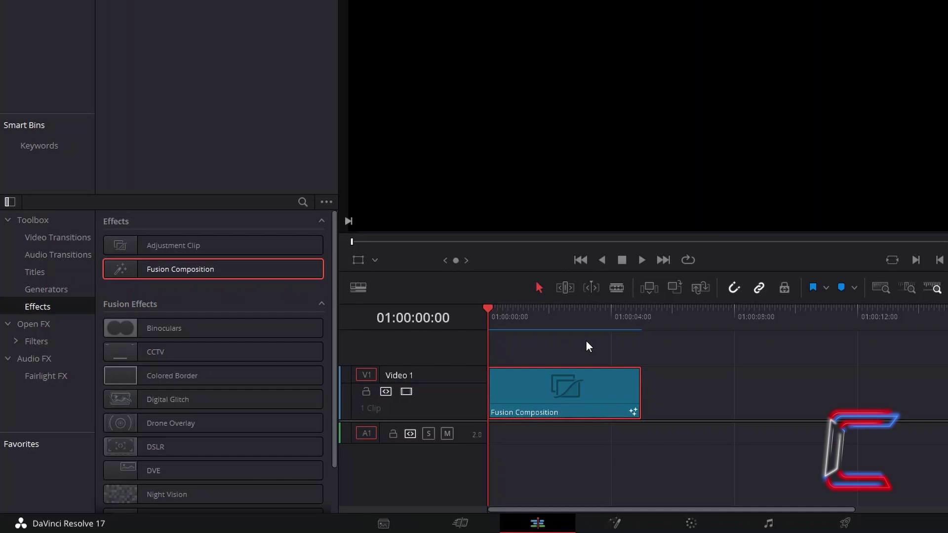
Open the Fusion Composition clip in the Fusion page, keeping its duration unchanged.
mouse_move(607, 382)
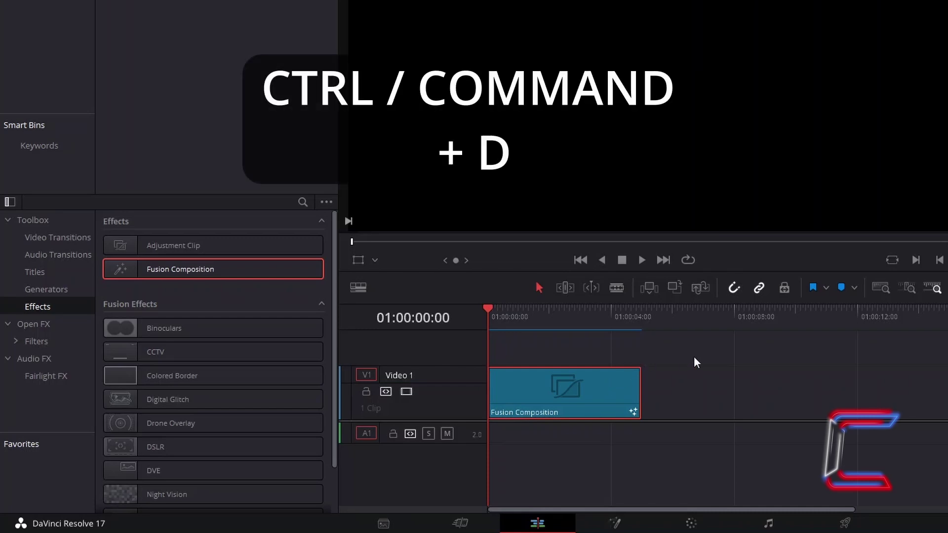
key(ctrl+d)
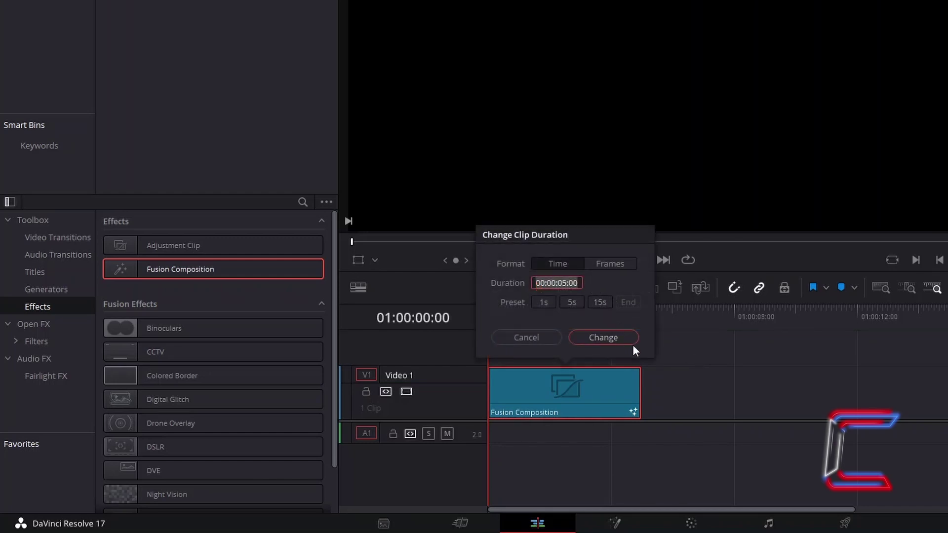
click(546, 340)
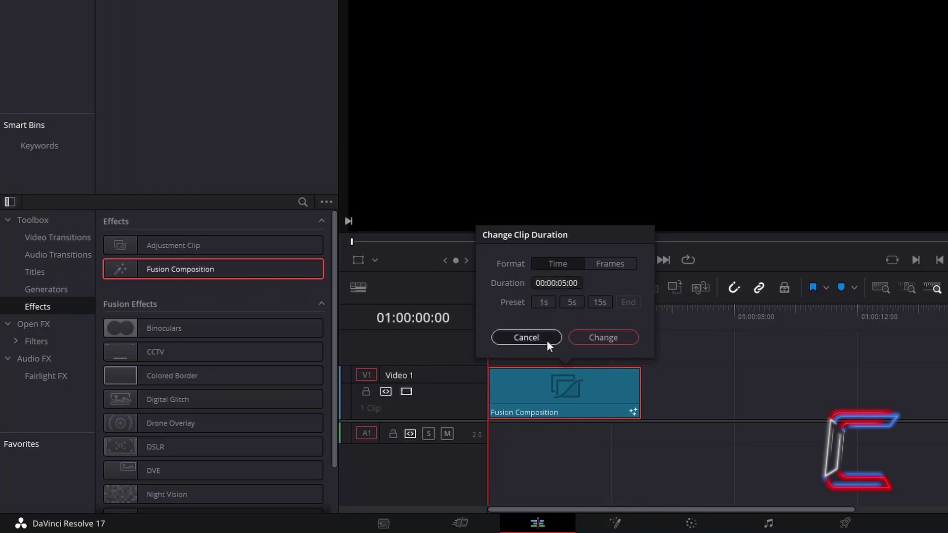
right_click(598, 376)
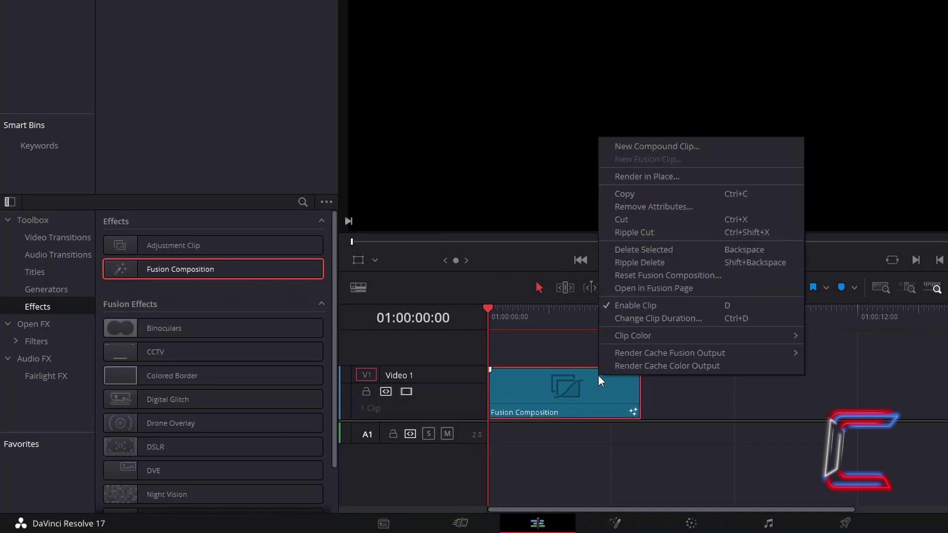
click(754, 290)
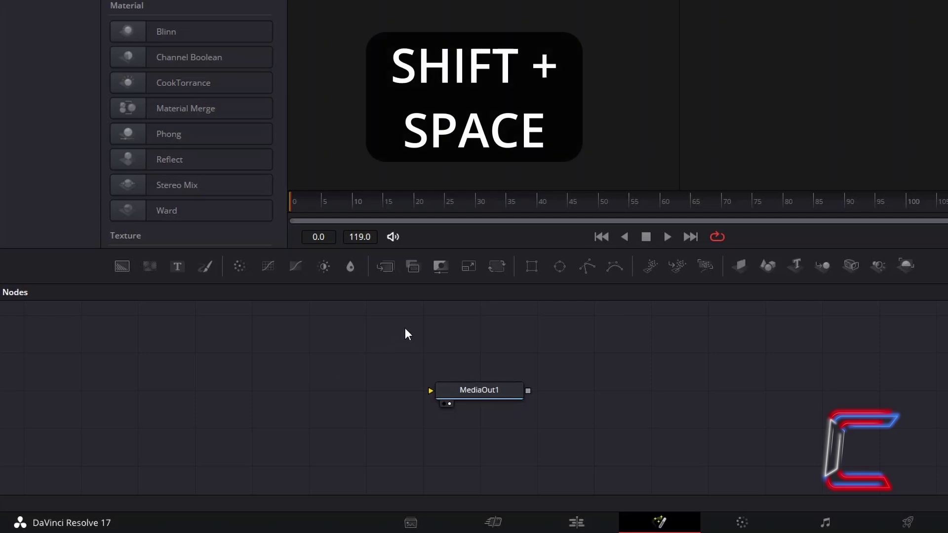
Add a Text+ node and connect Text1's output to MediaOut1.
key(shift+space)
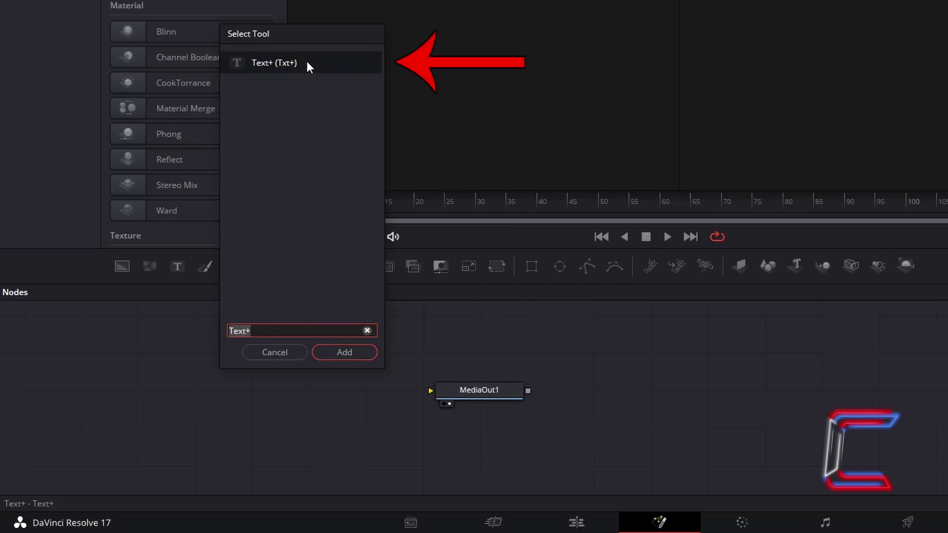
click(363, 354)
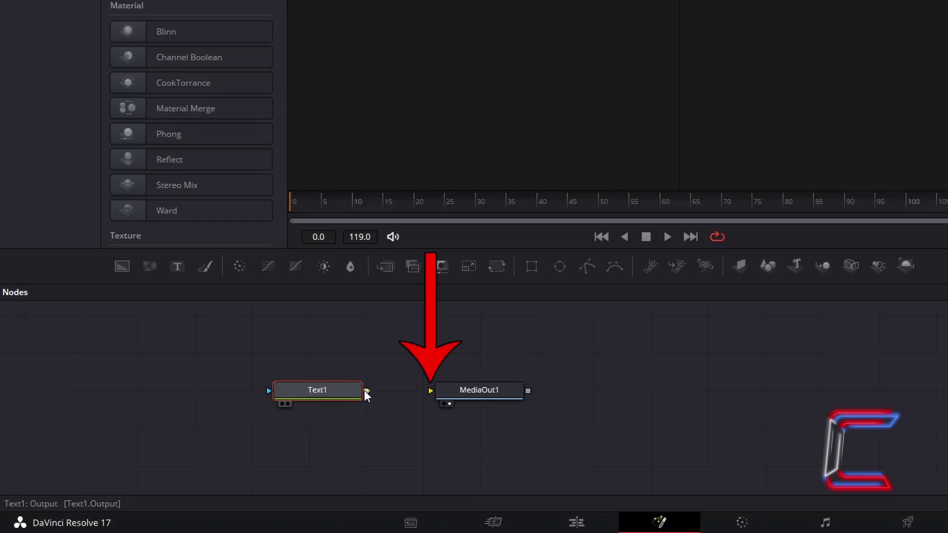
drag(366, 390, 430, 391)
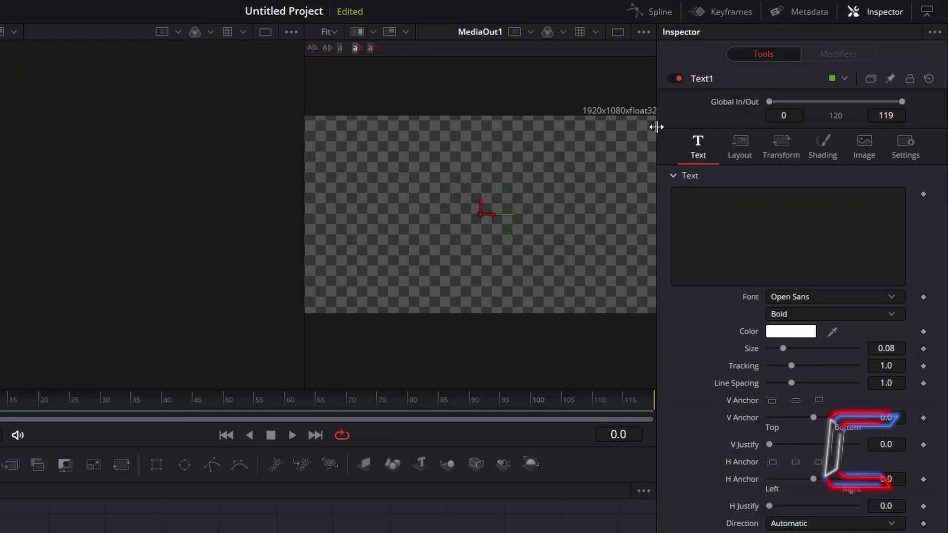
Enter CONTI as Text1's text and enlarge it to a size of about 0.25.
click(704, 198)
text(C)
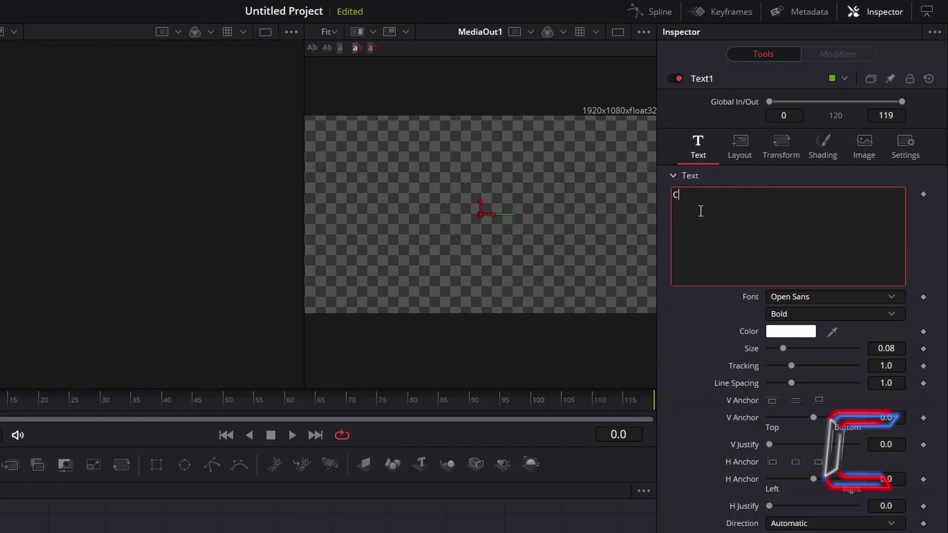
text(on)
key(BackSpace)
key(BackSpace)
text(ONTI)
drag(784, 349, 815, 354)
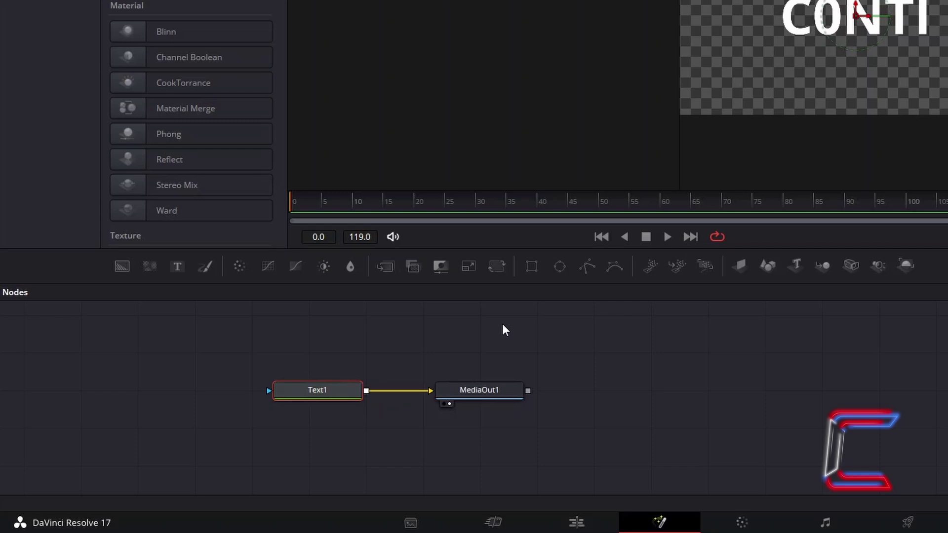
Attach a Rectangle mask node to Text1's Effect Mask input.
key(shift+space)
text(Rectangle)
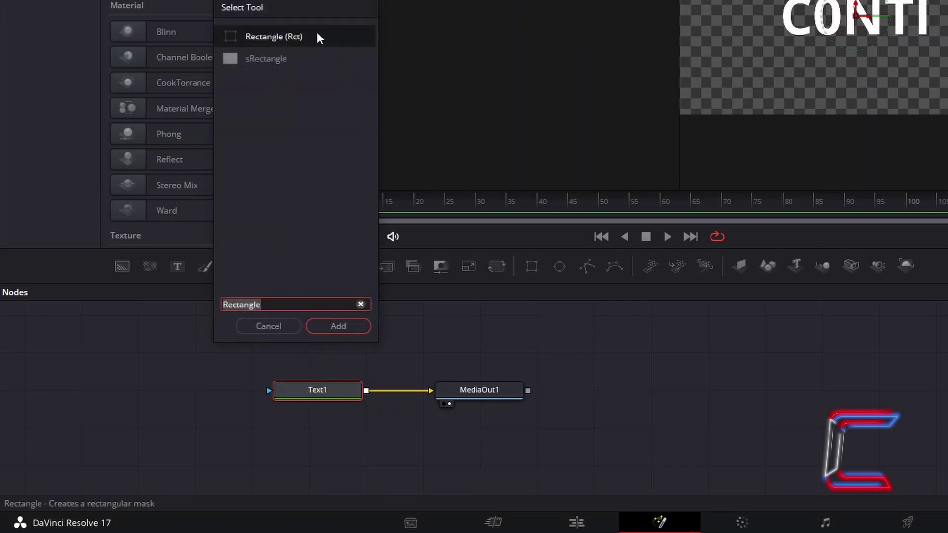
click(358, 327)
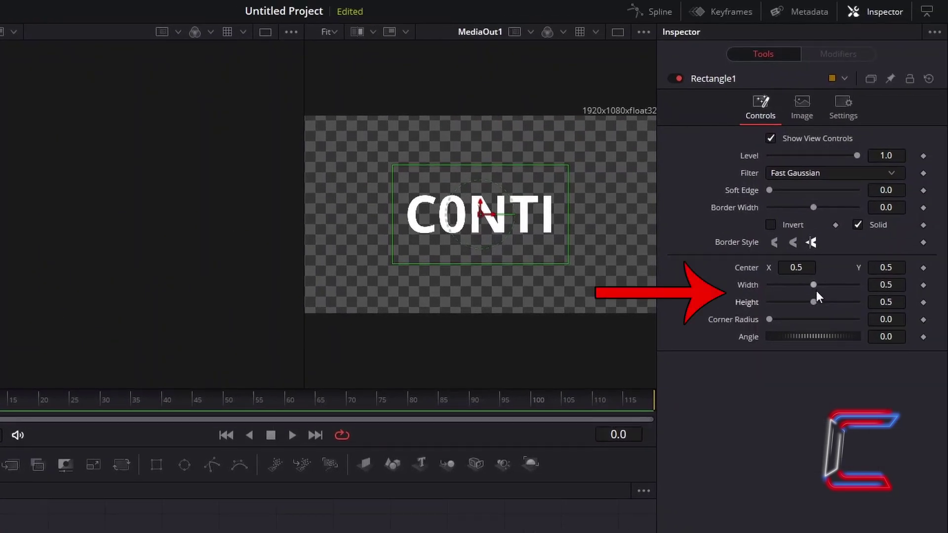
Resize Rectangle1 to width 0.465 and height 0.307 around CONTI.
drag(813, 288, 793, 302)
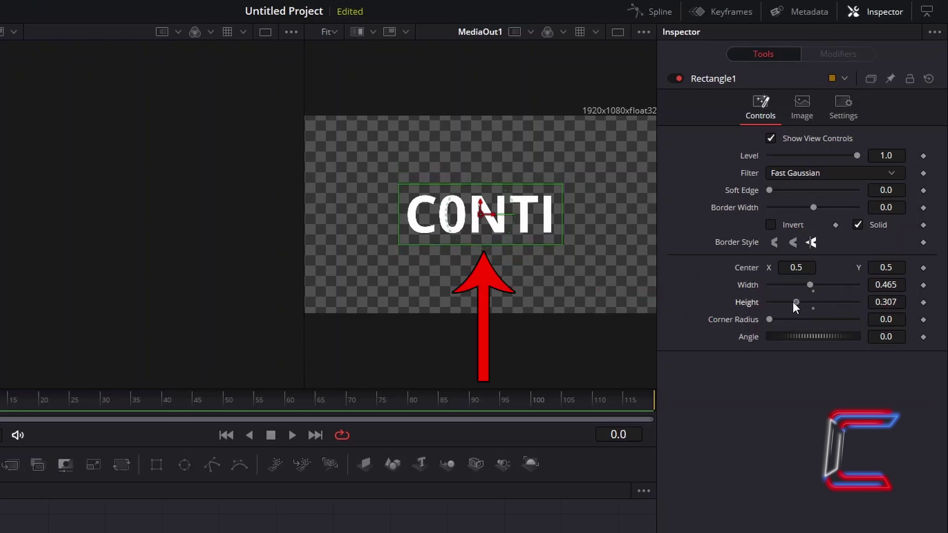
Set the mask's Soft Edge to 0.05 and move its Center X to 0.0, hiding CONTI.
click(901, 190)
text(5)
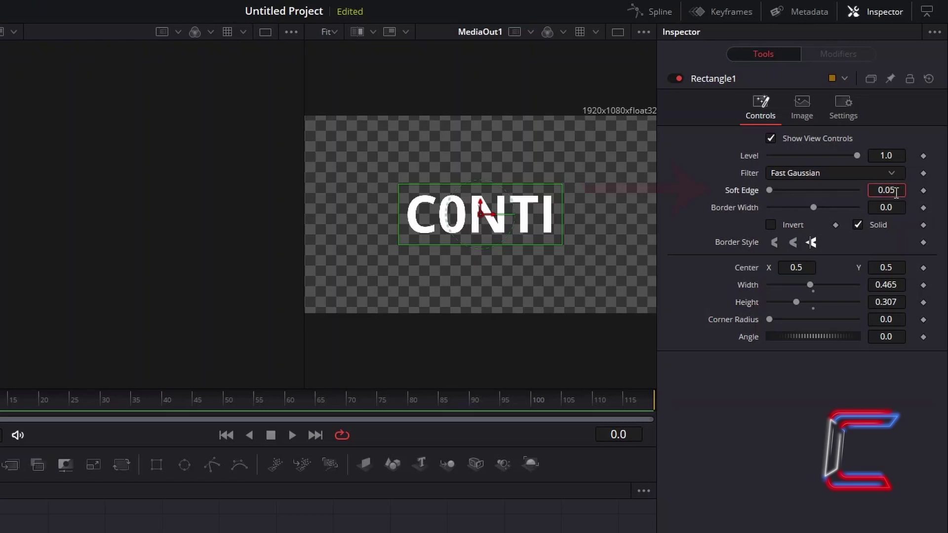
key(Tab)
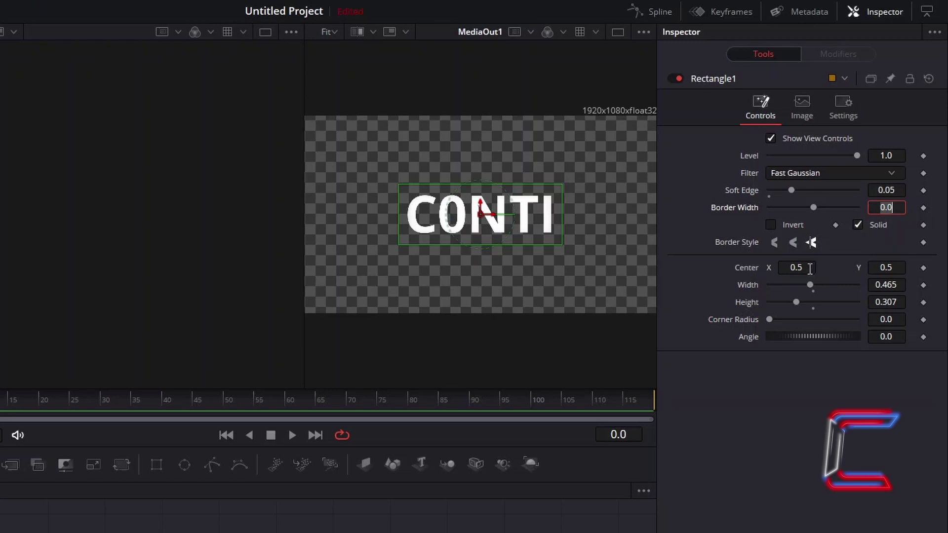
drag(810, 268, 722, 268)
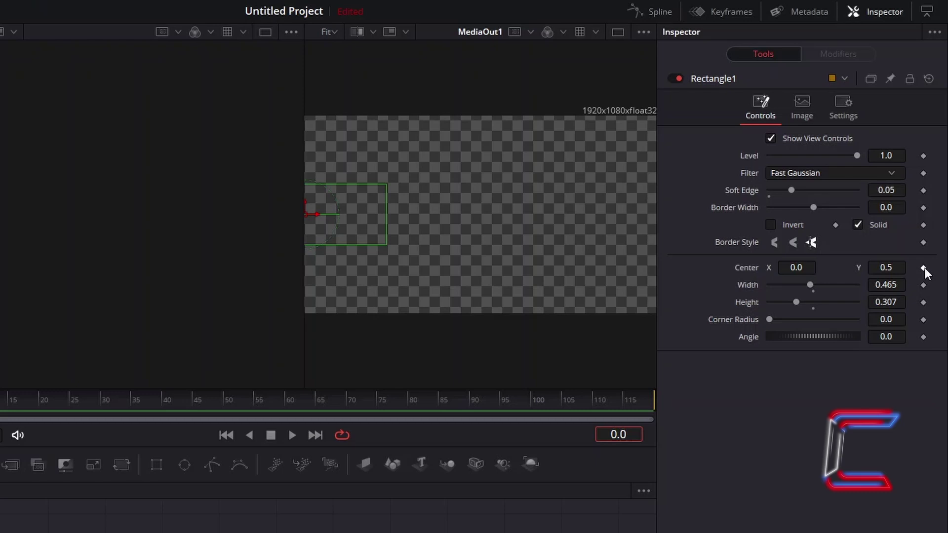
Keyframe Rectangle1's Center position at frame 0.
click(924, 267)
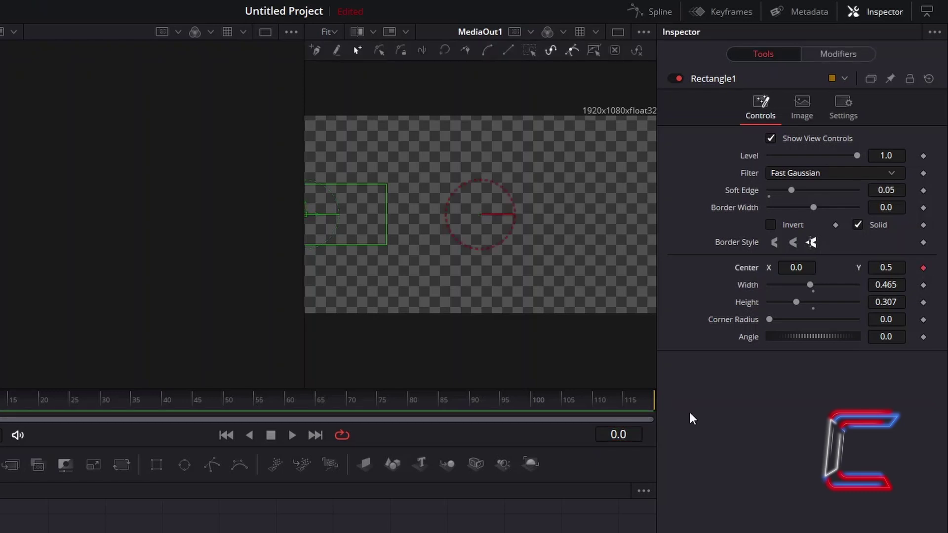
At frame 47, set Rectangle1's Center X to 0.5 so CONTI is fully revealed.
click(619, 435)
text(47)
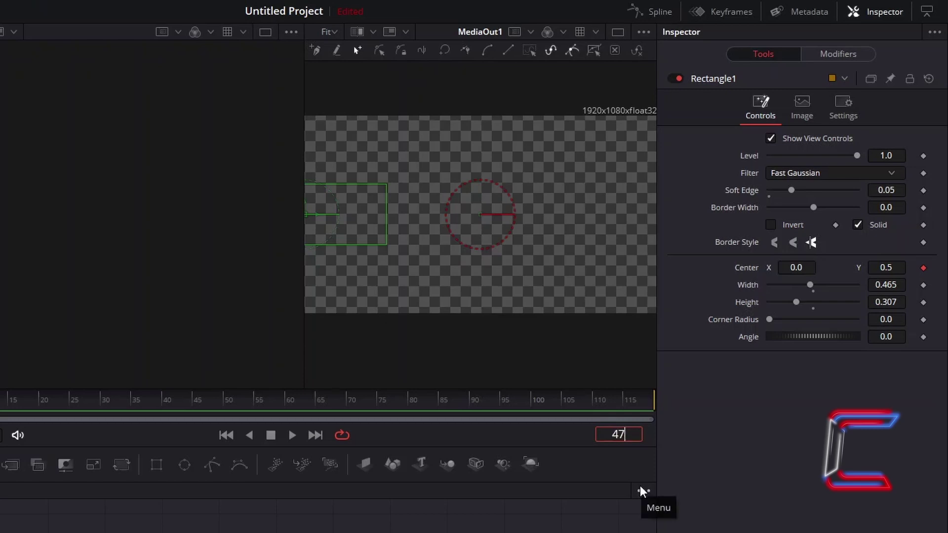
key(Return)
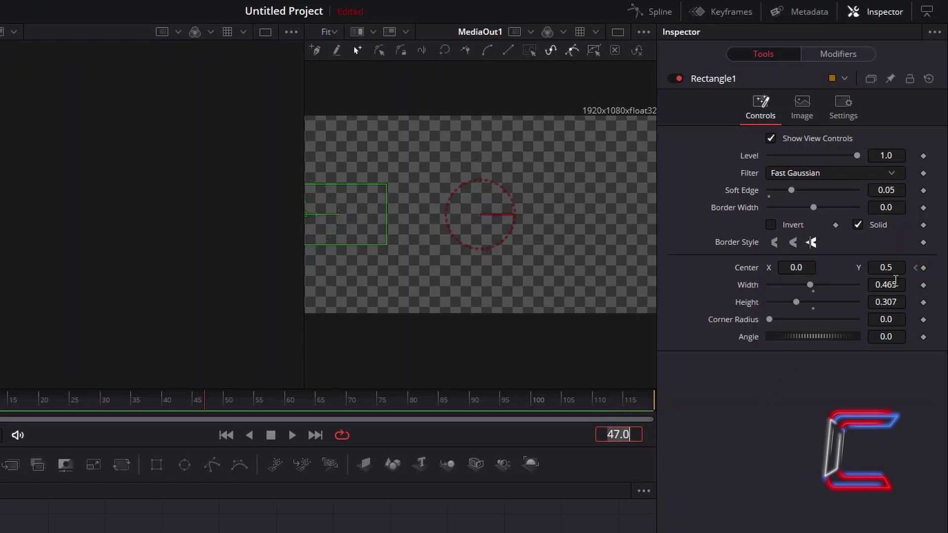
click(803, 267)
text(0.5)
key(Tab)
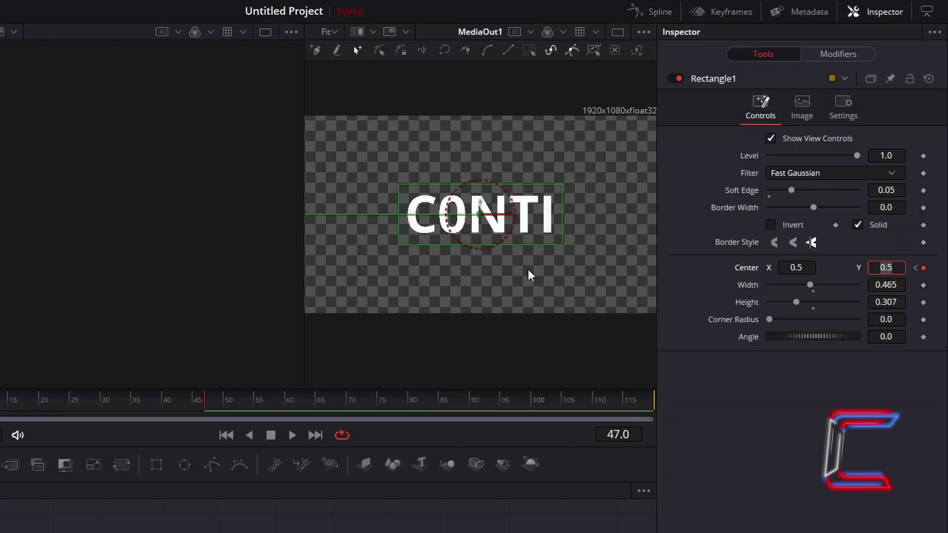
At frame 71, add a Center keyframe that holds the mask at 0.5.
click(626, 437)
text(71)
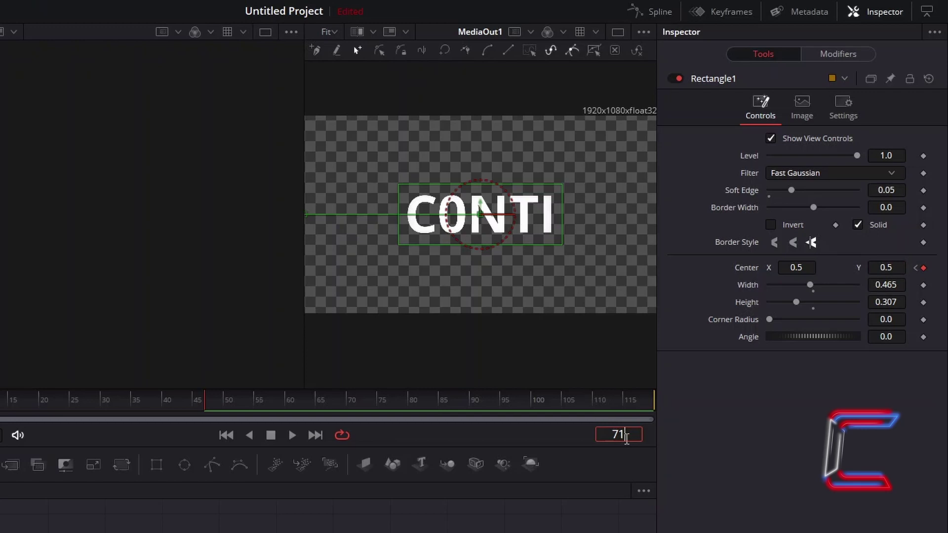
key(Return)
click(924, 269)
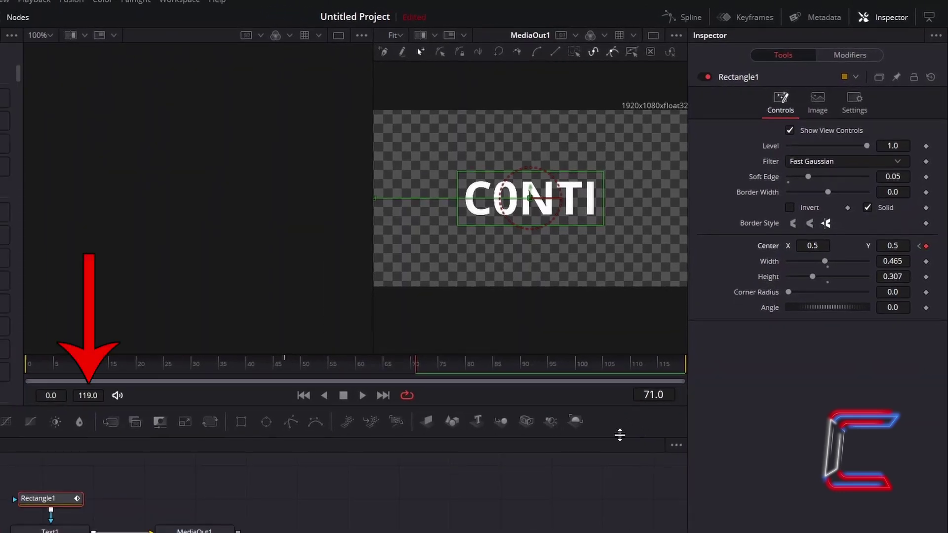
At frame 119, set the rectangle mask's Center X to 1.0 so CONTI is hidden.
click(652, 398)
text(119)
key(Return)
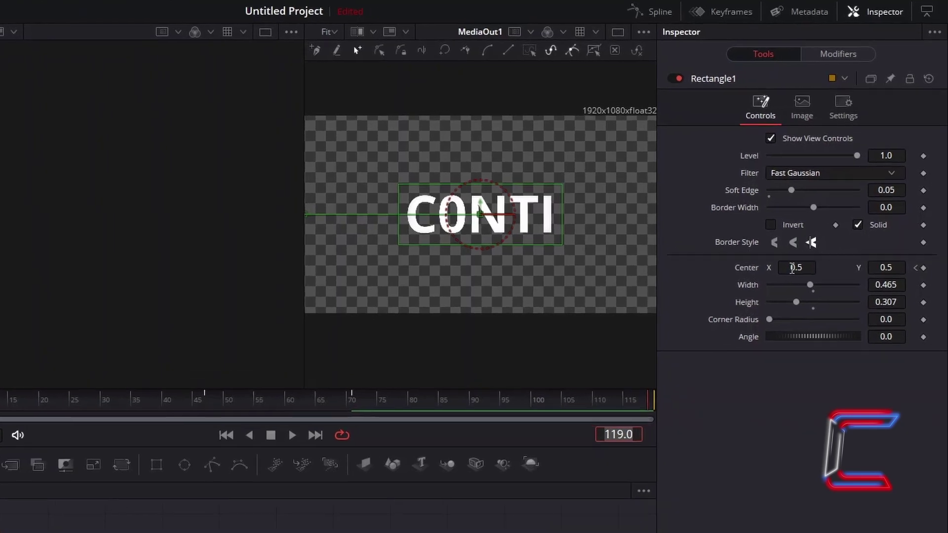
drag(793, 268, 870, 268)
text(1)
key(Tab)
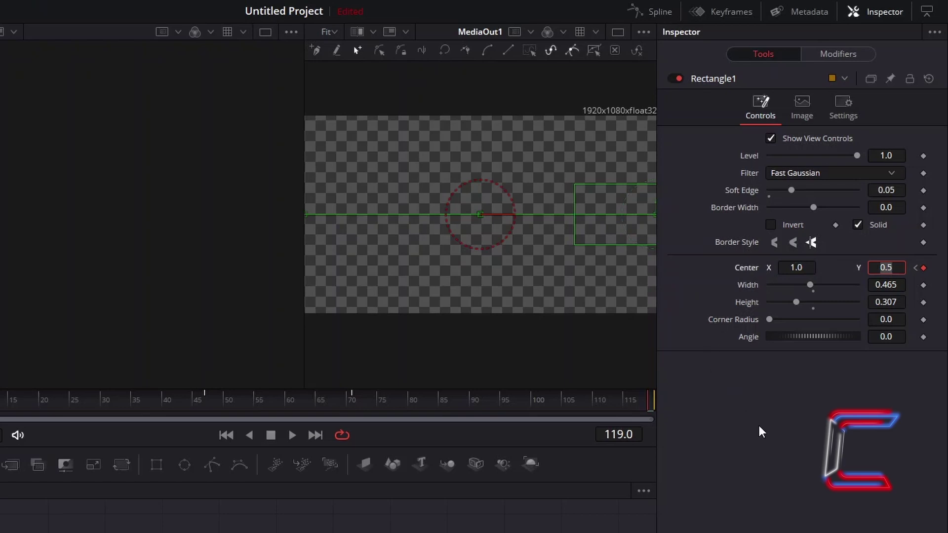
key(shift+Tab)
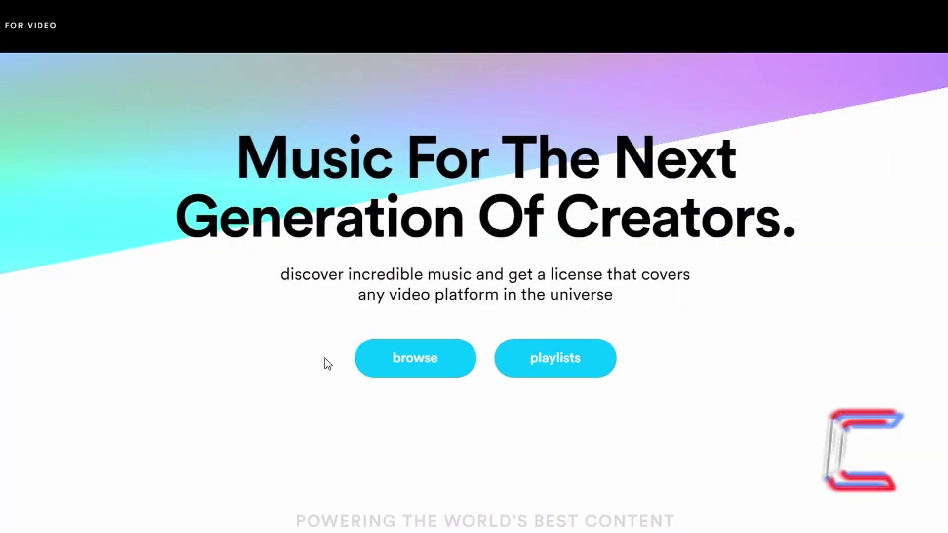
In Audiio's music catalogue, apply the 'chill' mood filter to the track list.
click(435, 374)
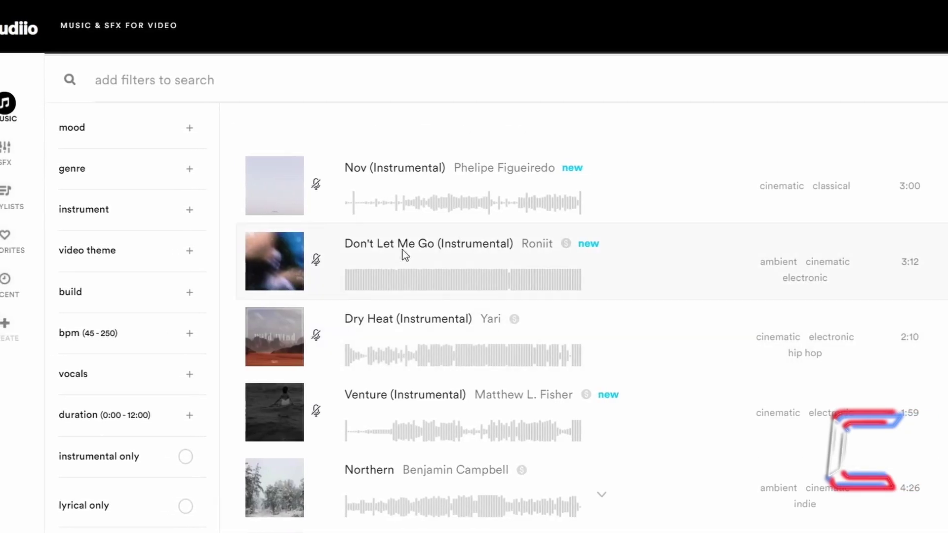
click(190, 129)
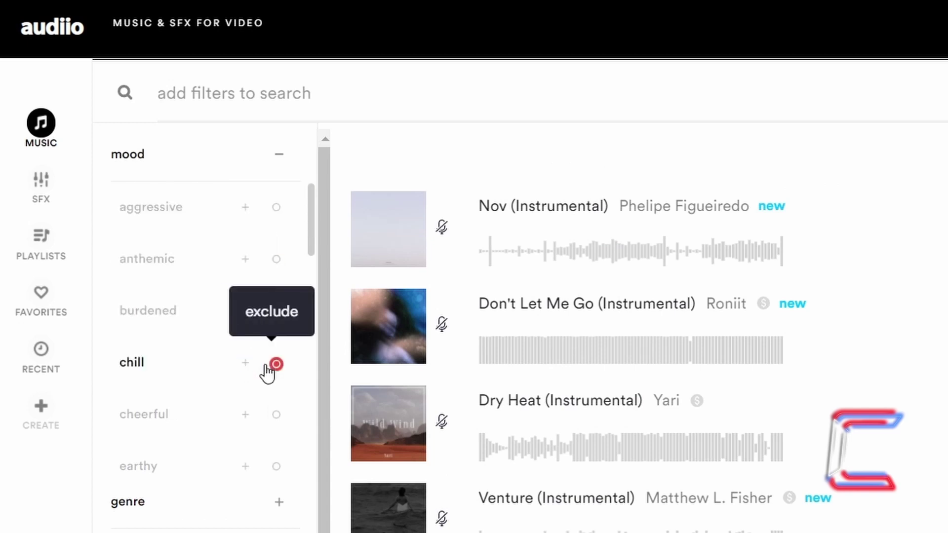
click(245, 364)
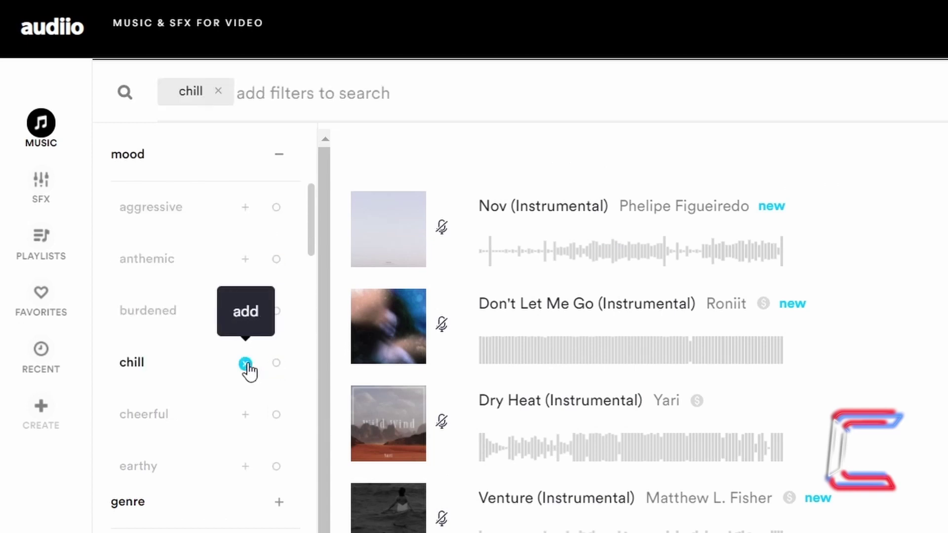